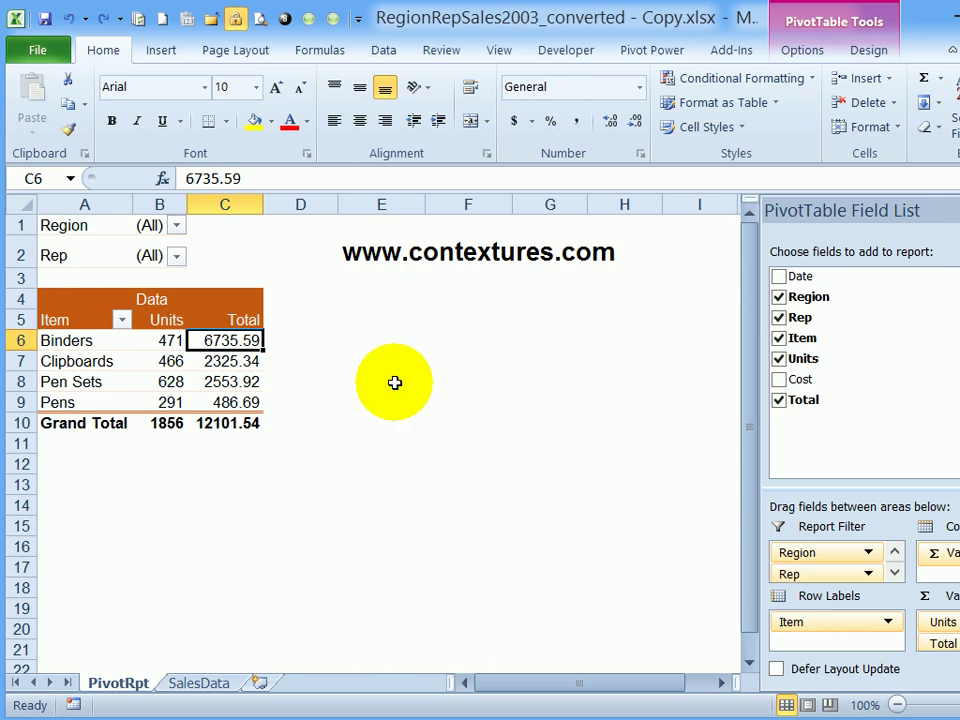
Step: Insert slicers for the pivot table's Region and Rep fields and place them side by side beside the pivot table
click(166, 56)
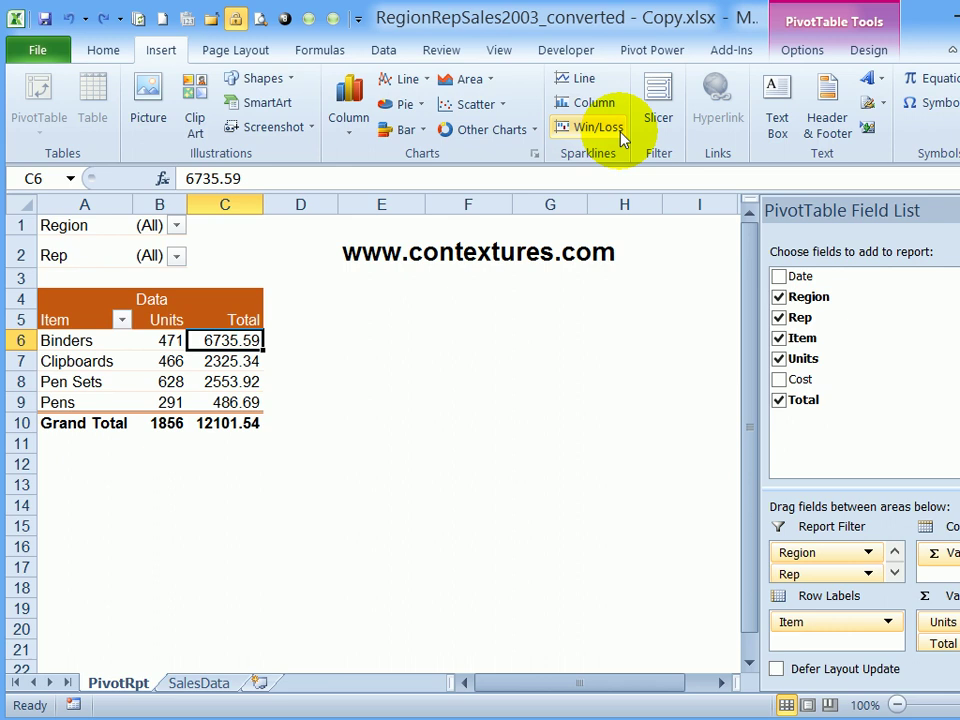
click(660, 92)
drag(621, 161, 413, 168)
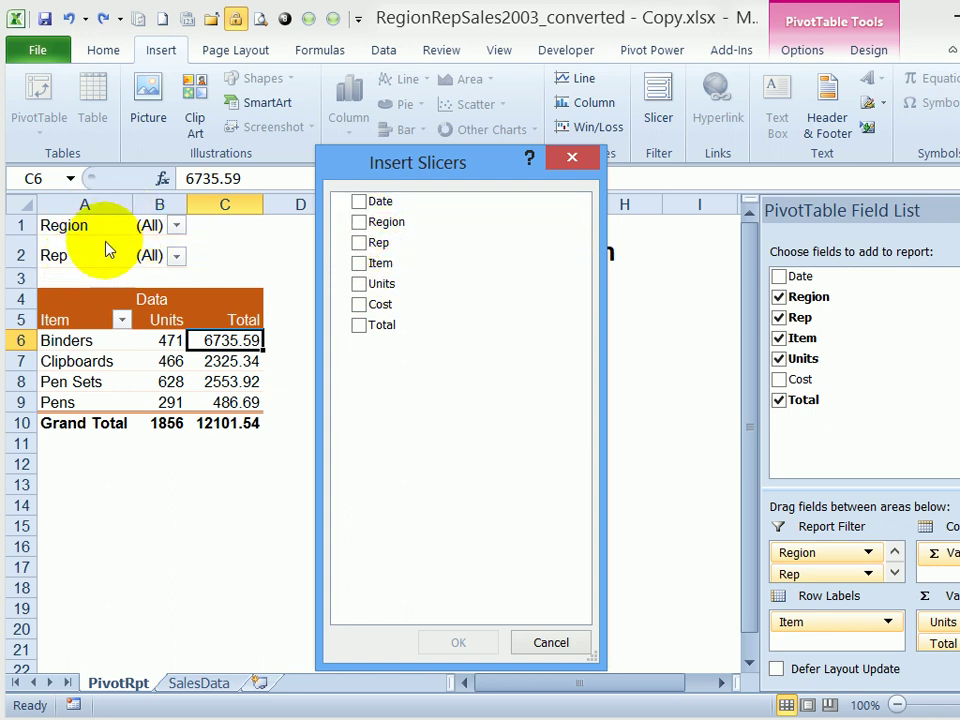
click(360, 224)
click(359, 243)
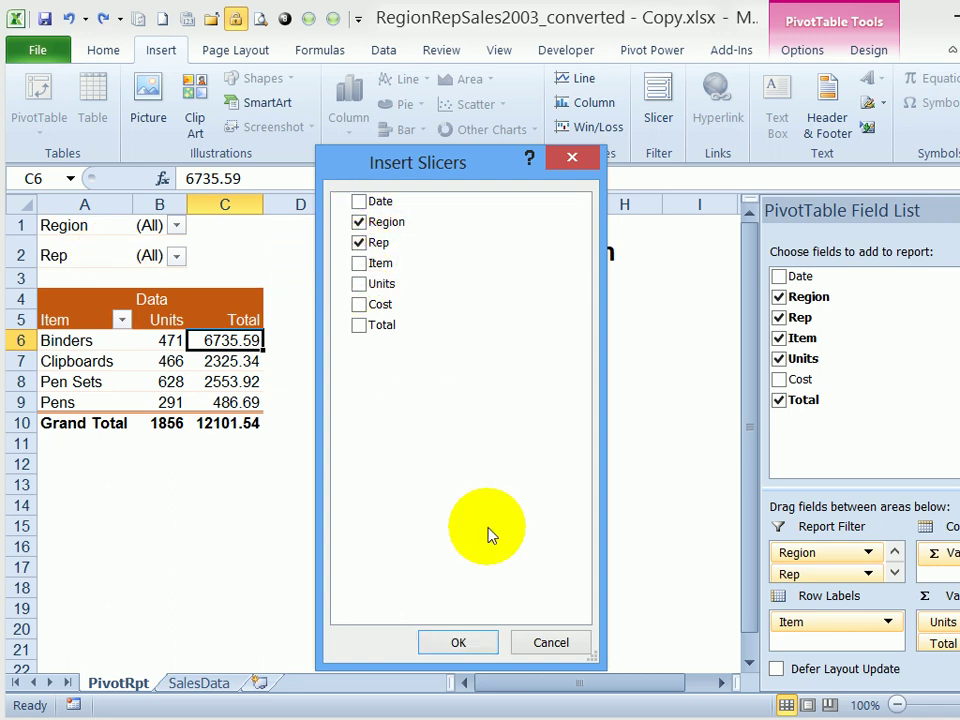
click(458, 645)
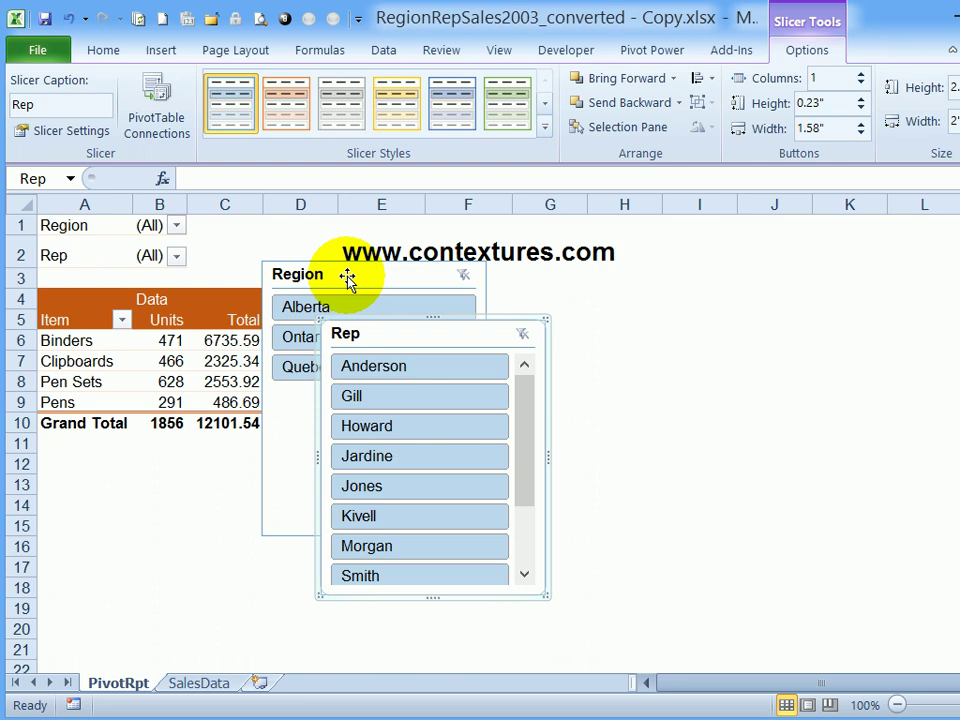
drag(416, 328, 617, 279)
drag(338, 285, 369, 291)
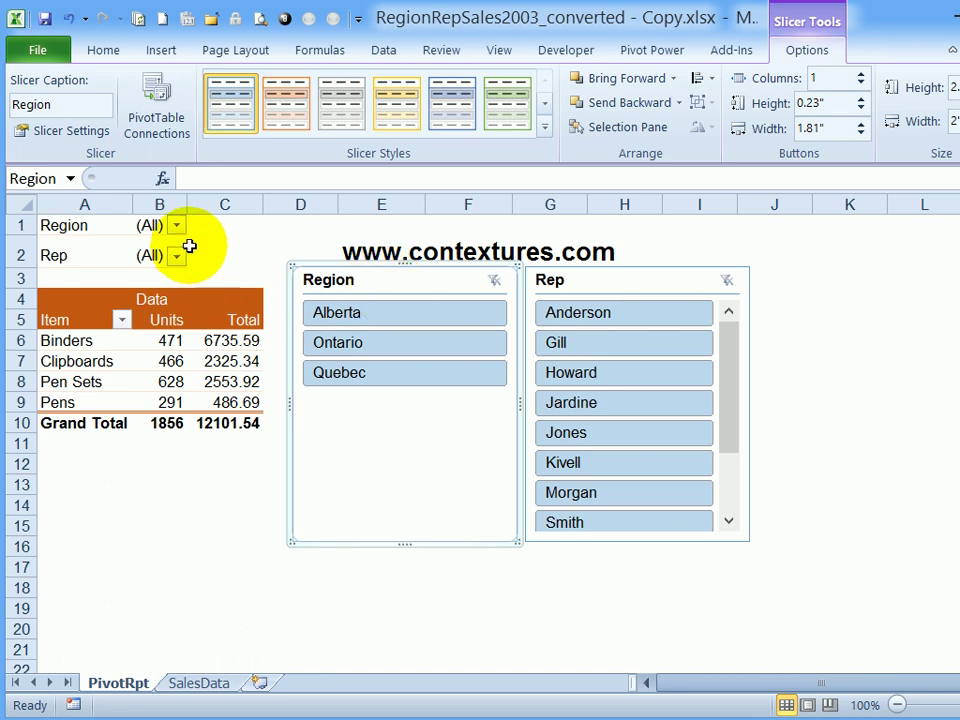
Step: Set the pivot table's Region report filter to Alberta
click(97, 228)
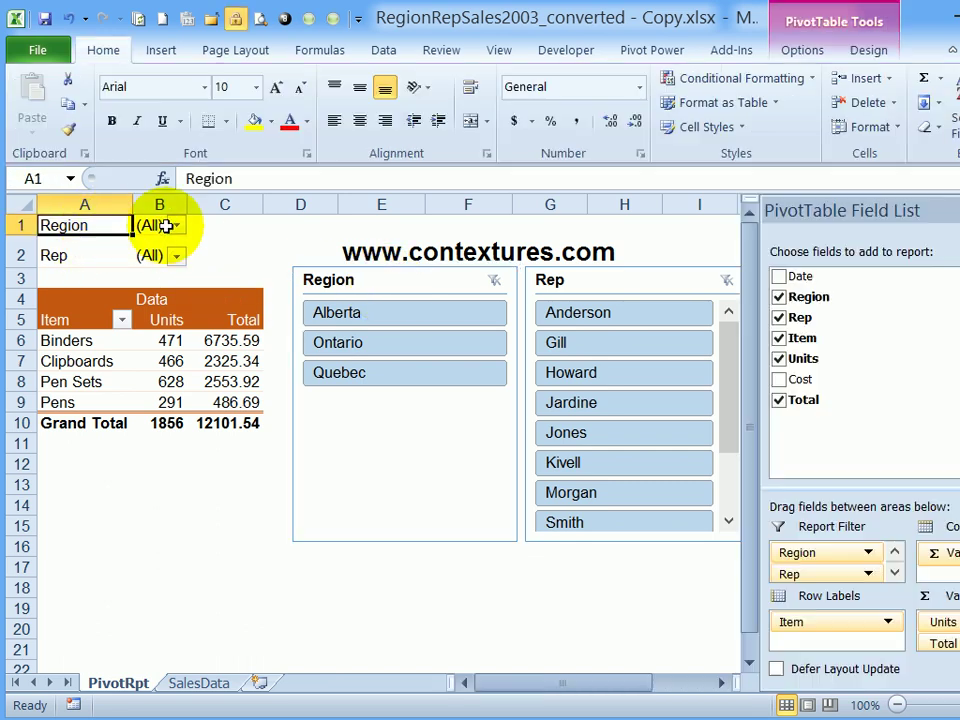
click(176, 226)
click(48, 296)
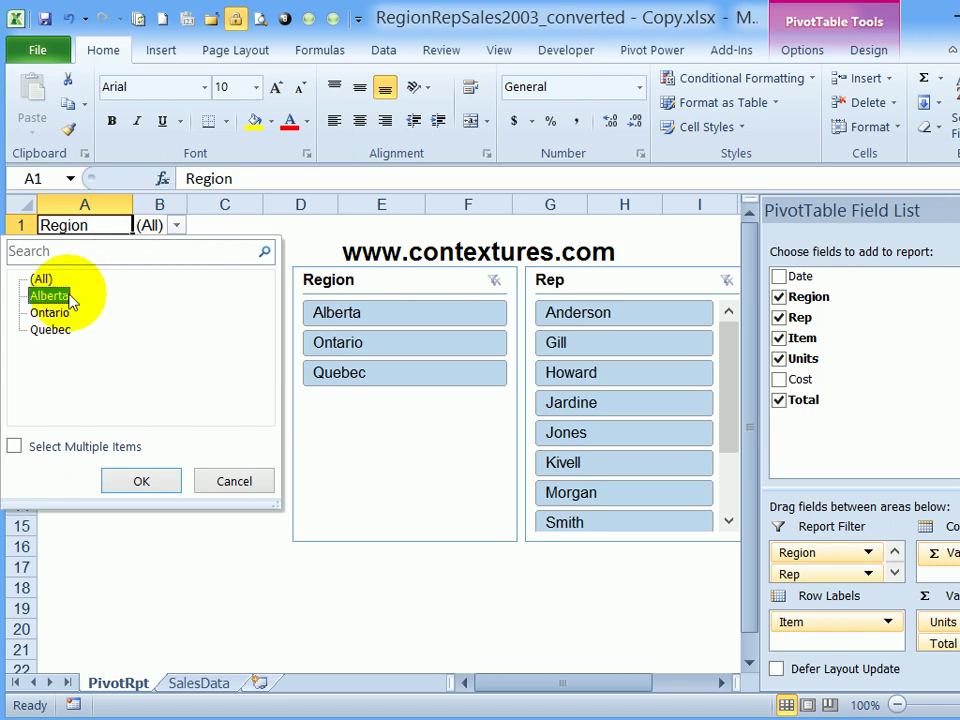
key(Return)
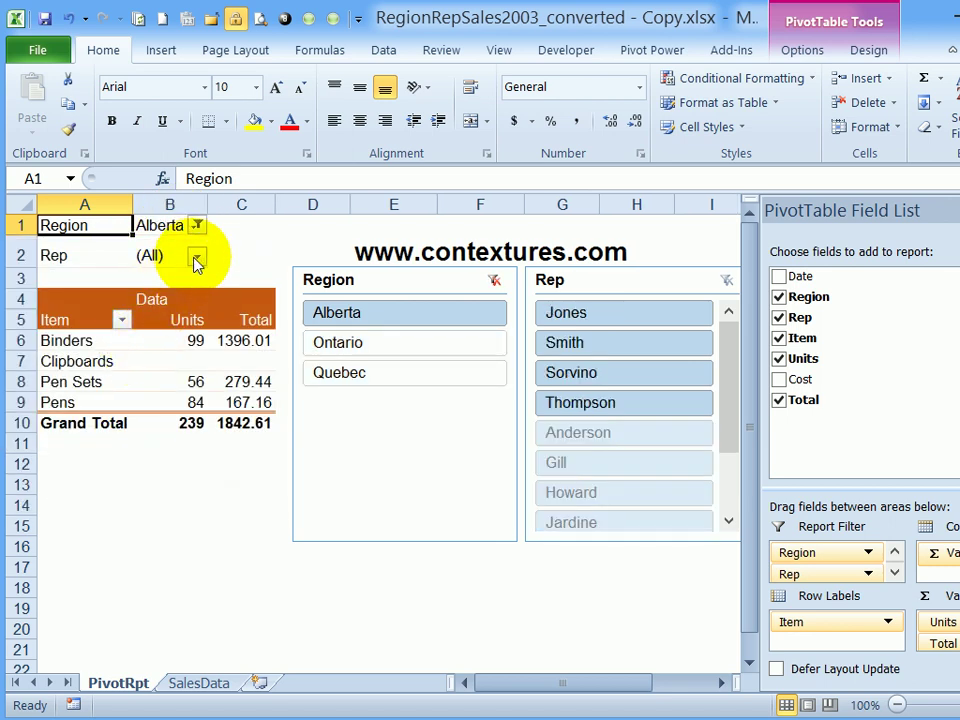
Step: Examine the items offered by the Rep report filter and close its list without choosing one
click(197, 257)
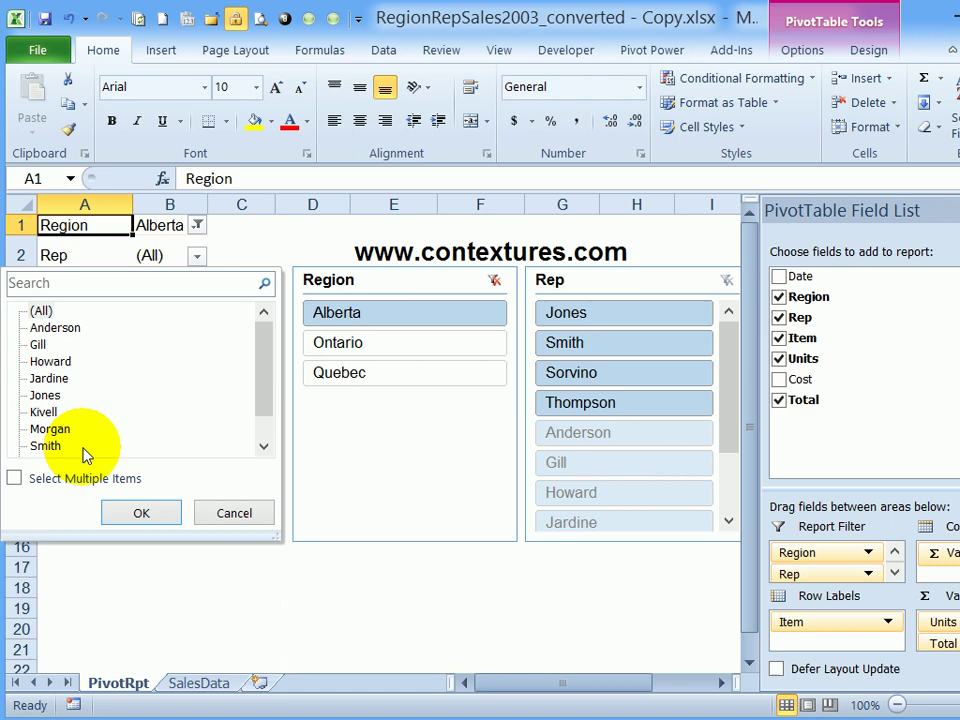
drag(268, 407, 261, 381)
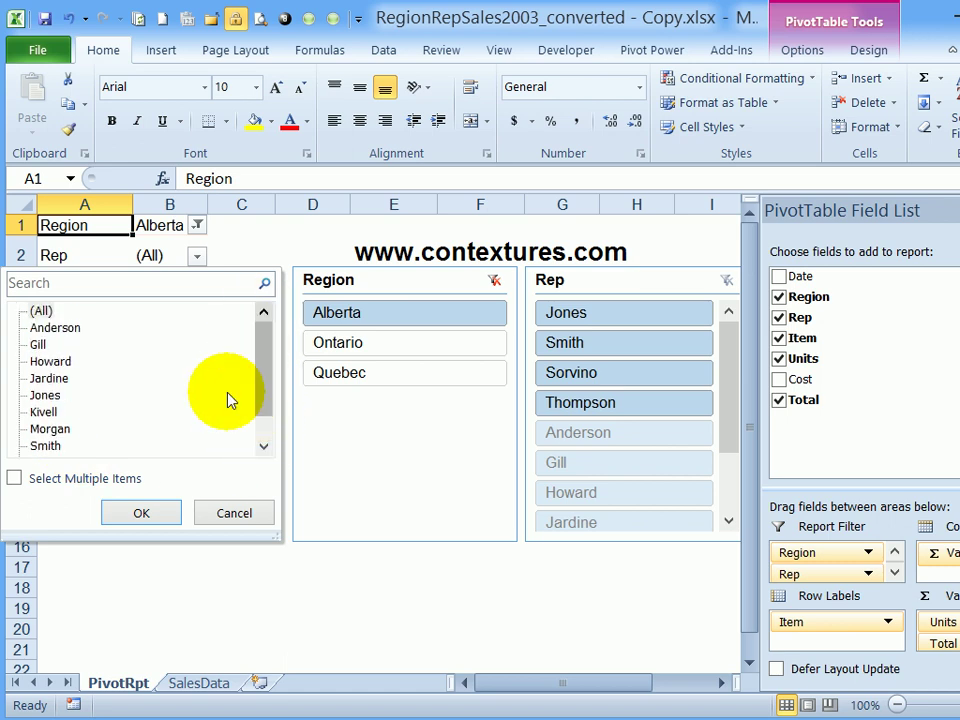
click(378, 288)
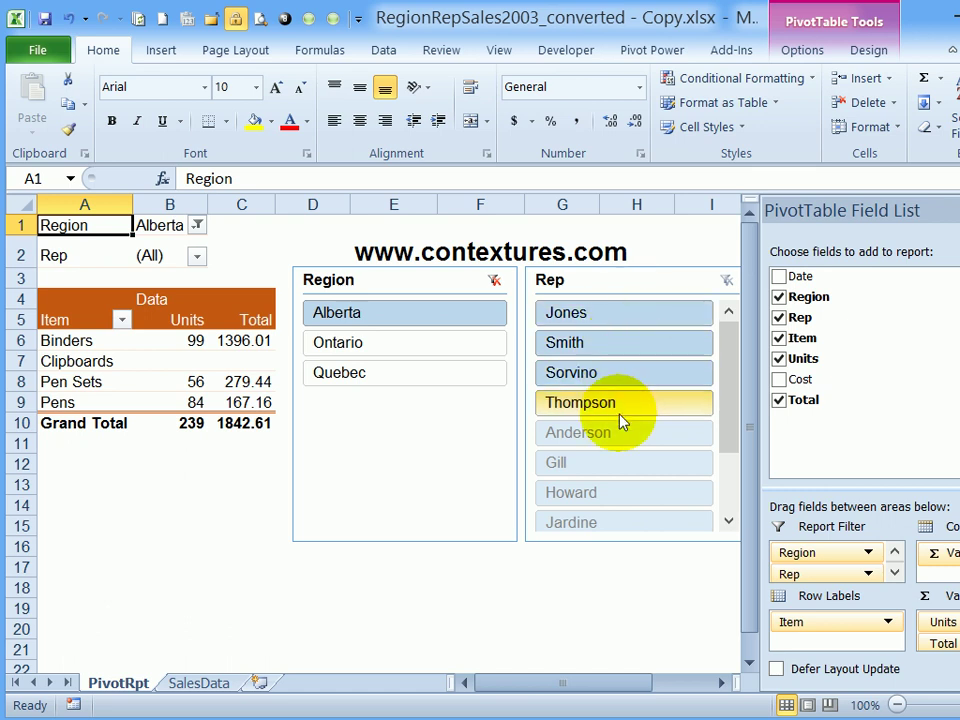
Step: Filter the Region slicer to Ontario and then Quebec, and examine the Rep report filter's list without changing it
click(392, 354)
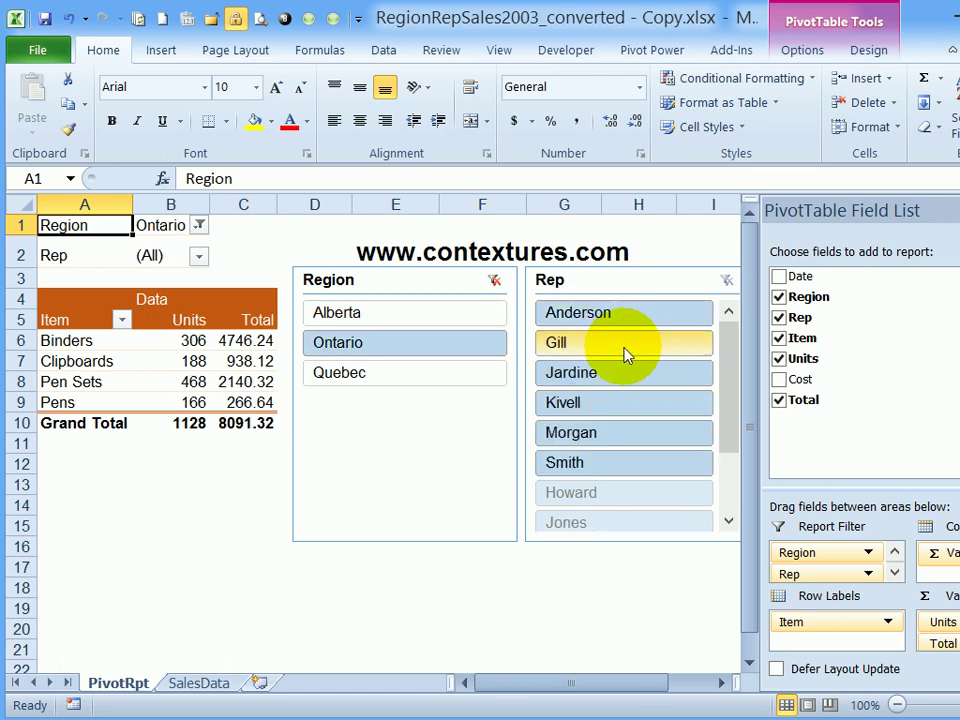
click(415, 376)
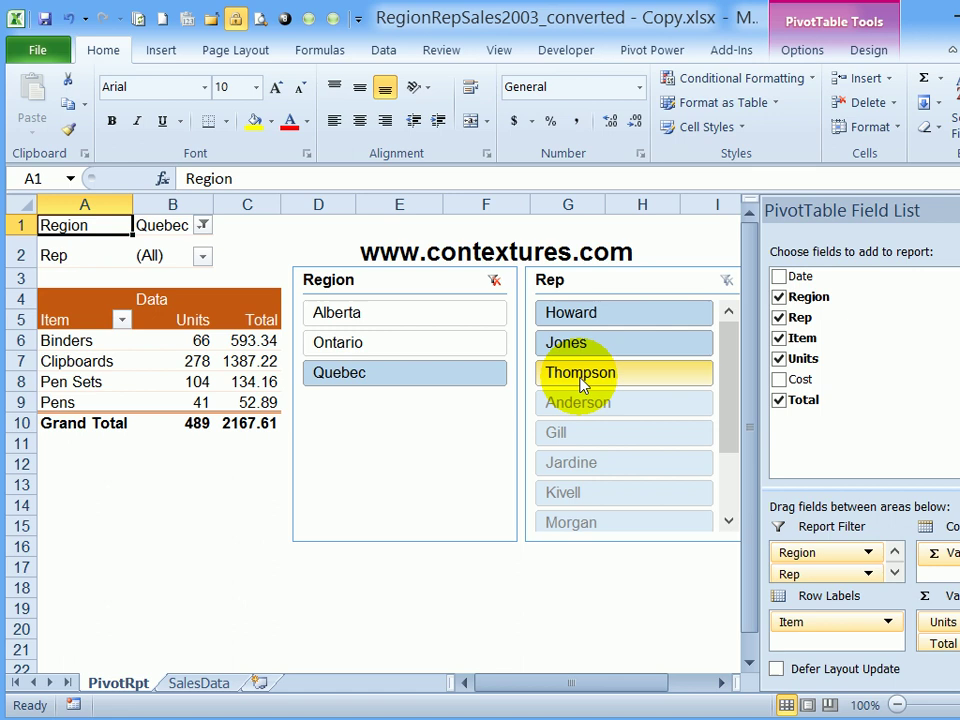
click(202, 257)
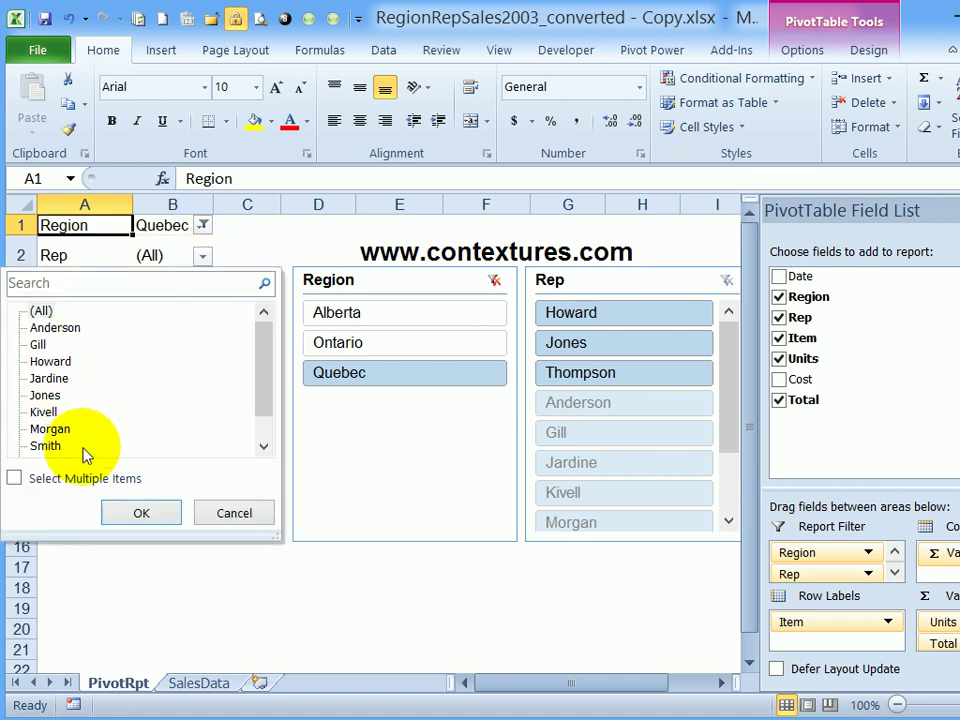
click(236, 514)
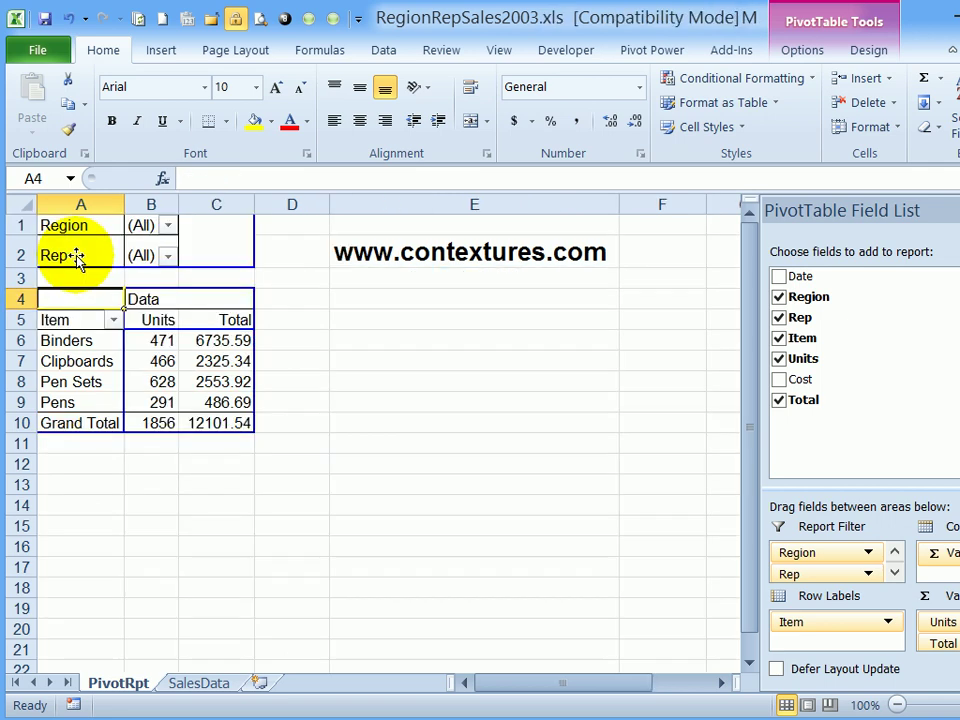
Step: Select the Binders total in the RegionRepSales2003.xls pivot table and check whether the Slicer command is available
click(101, 341)
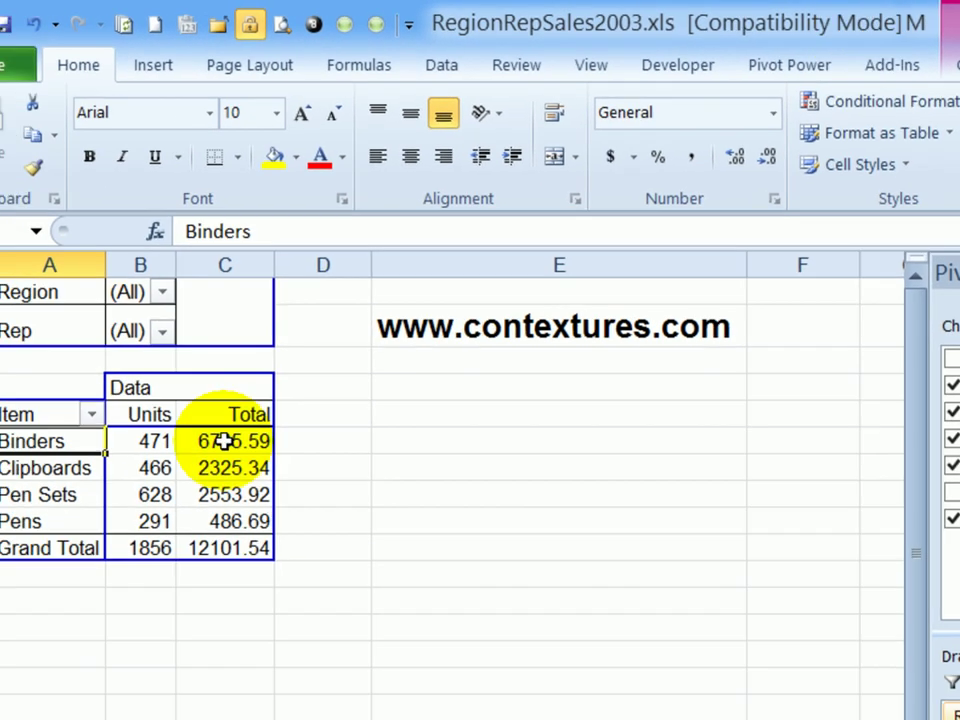
click(65, 543)
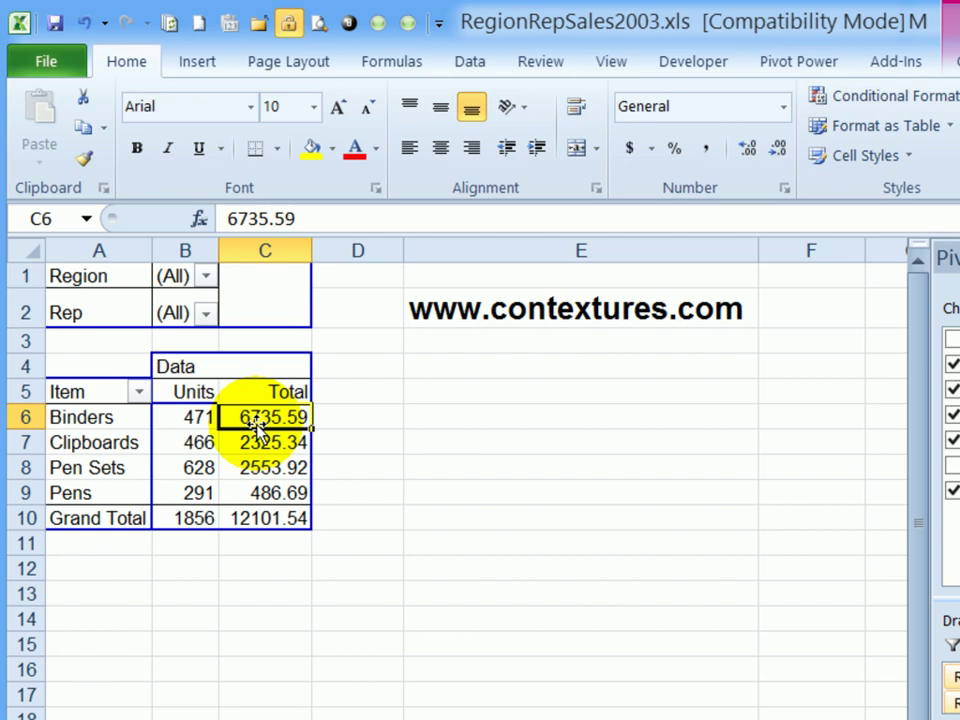
click(205, 63)
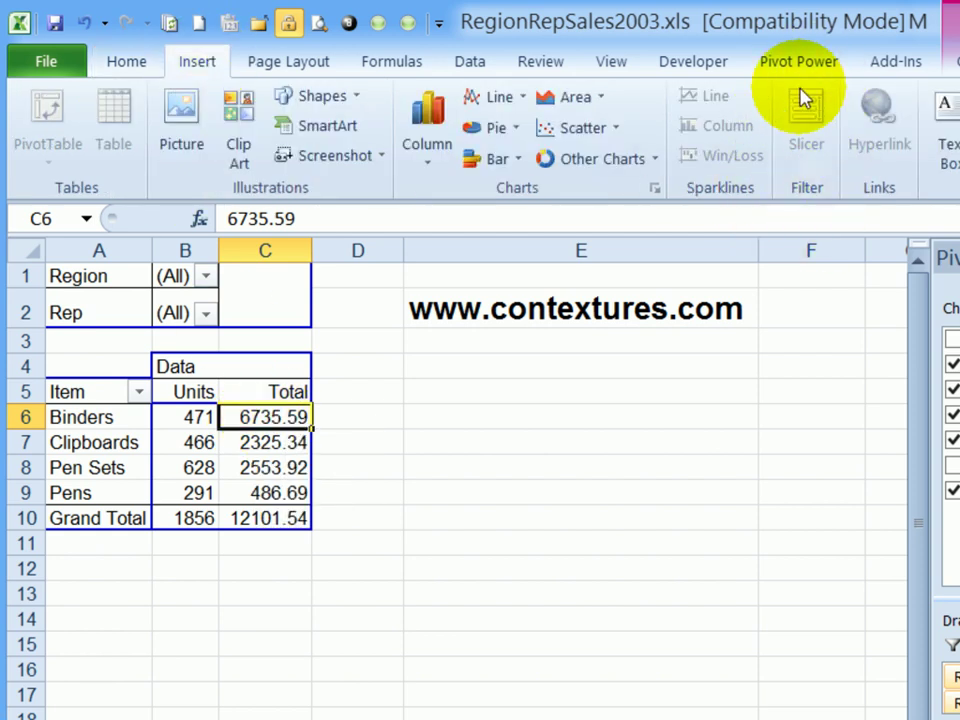
mouse_move(270, 416)
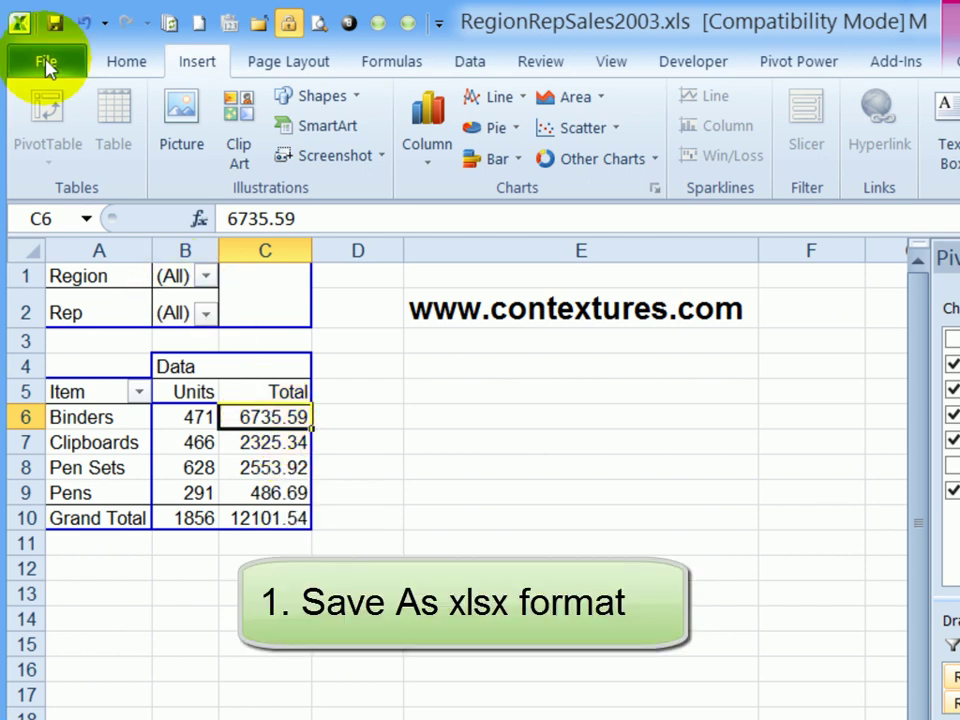
Step: Save a copy of RegionRepSales2003 in the Excel Workbook (*.xlsx) format
click(46, 65)
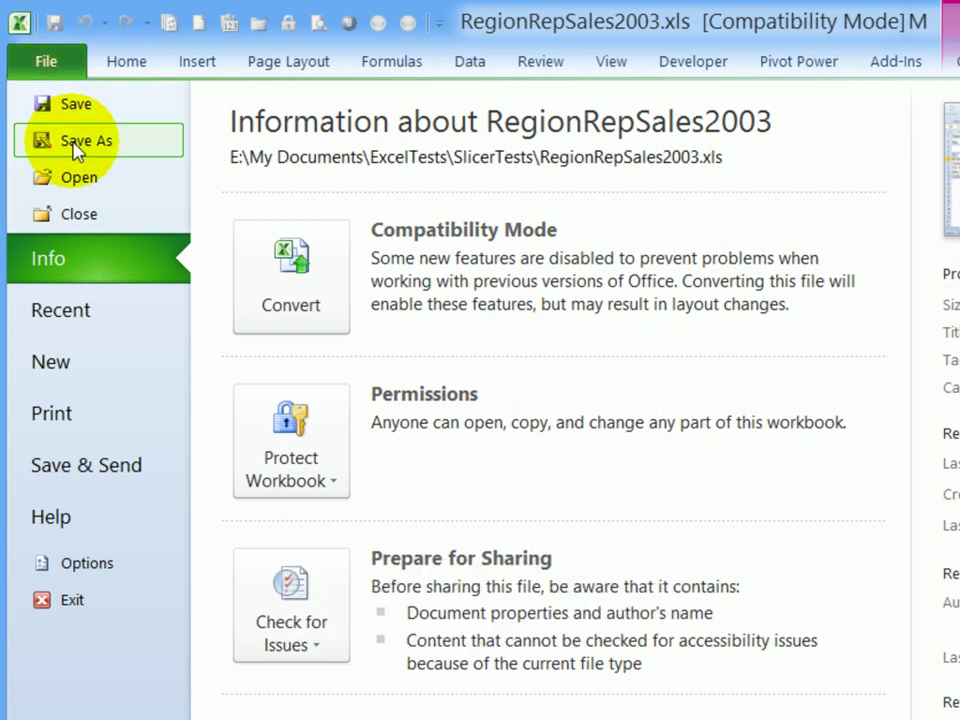
click(78, 142)
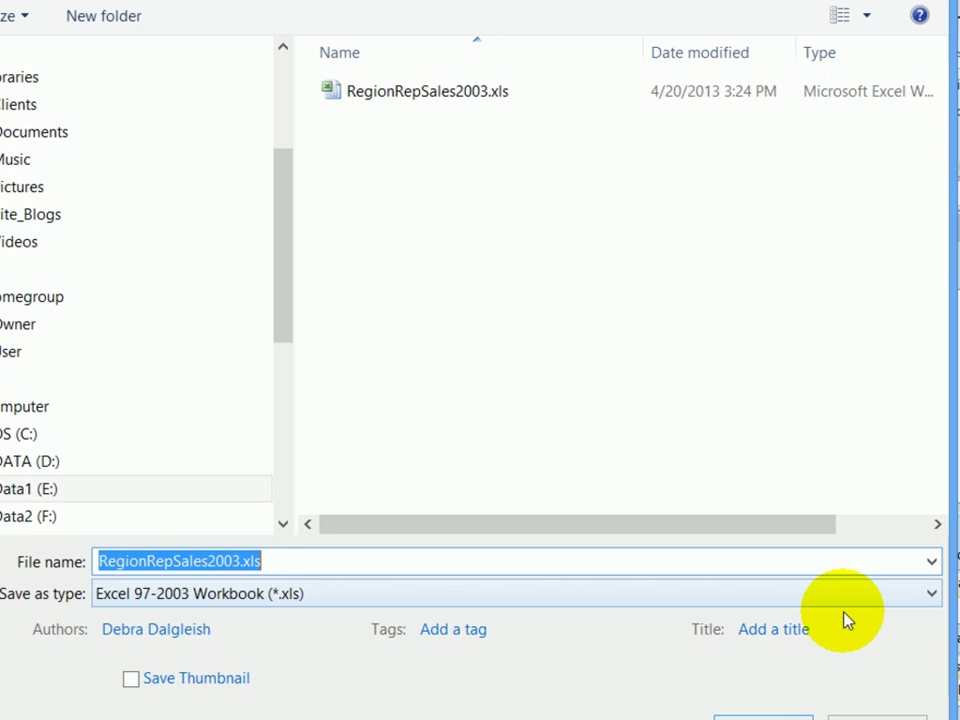
click(918, 592)
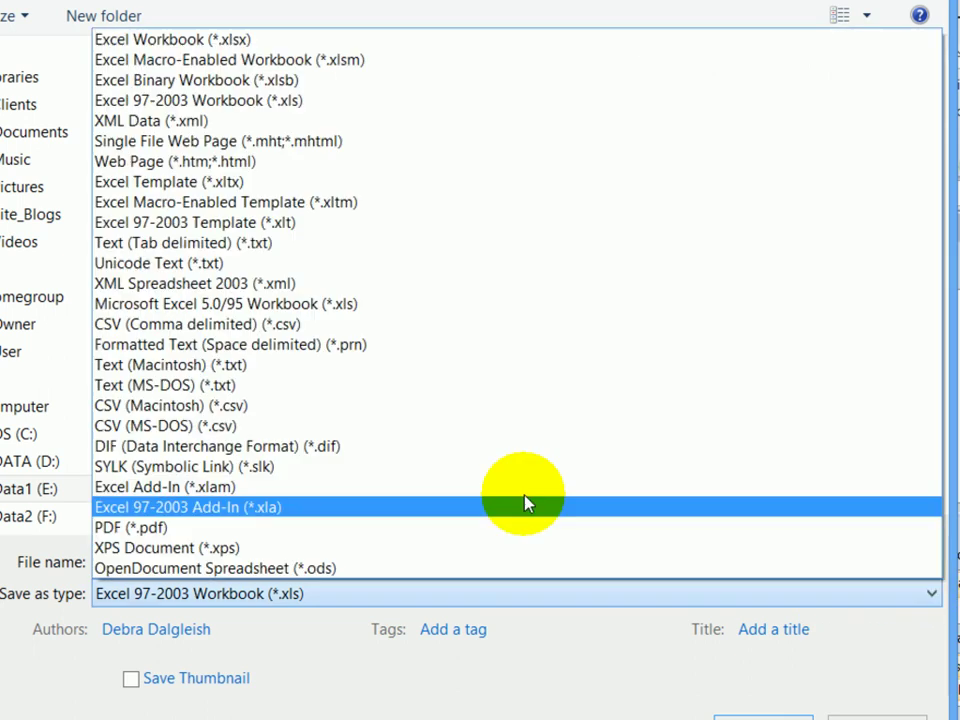
click(258, 42)
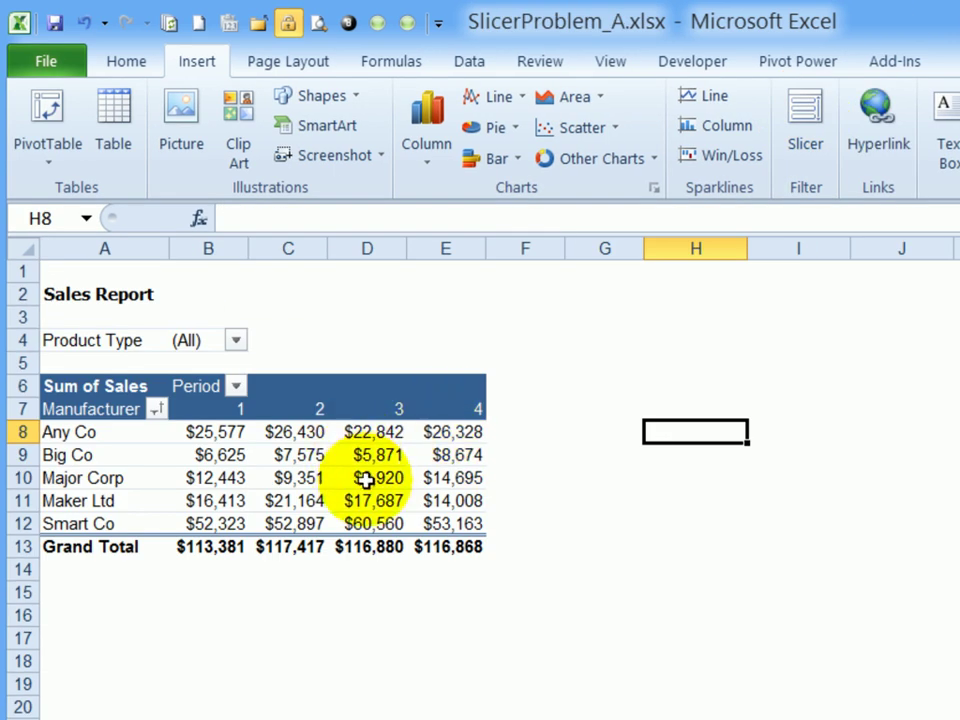
Step: Check slicer availability for the Sales Report pivot table and save the workbook as SlicerProblem_A.xls in Excel 97-2003 Workbook format, continuing past the compatibility check
mouse_move(368, 432)
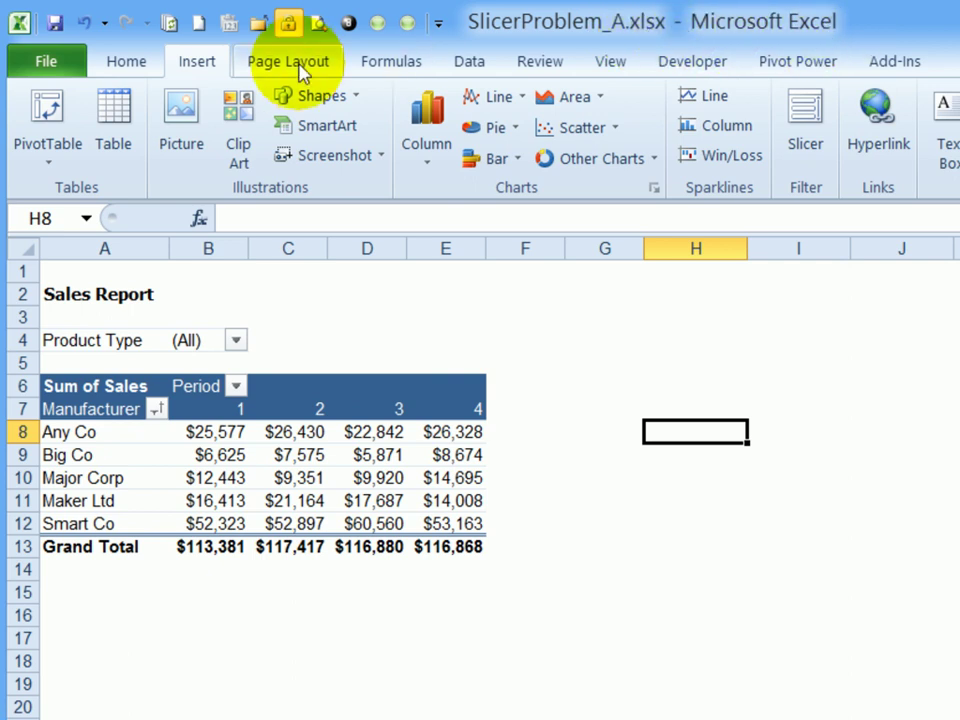
click(366, 430)
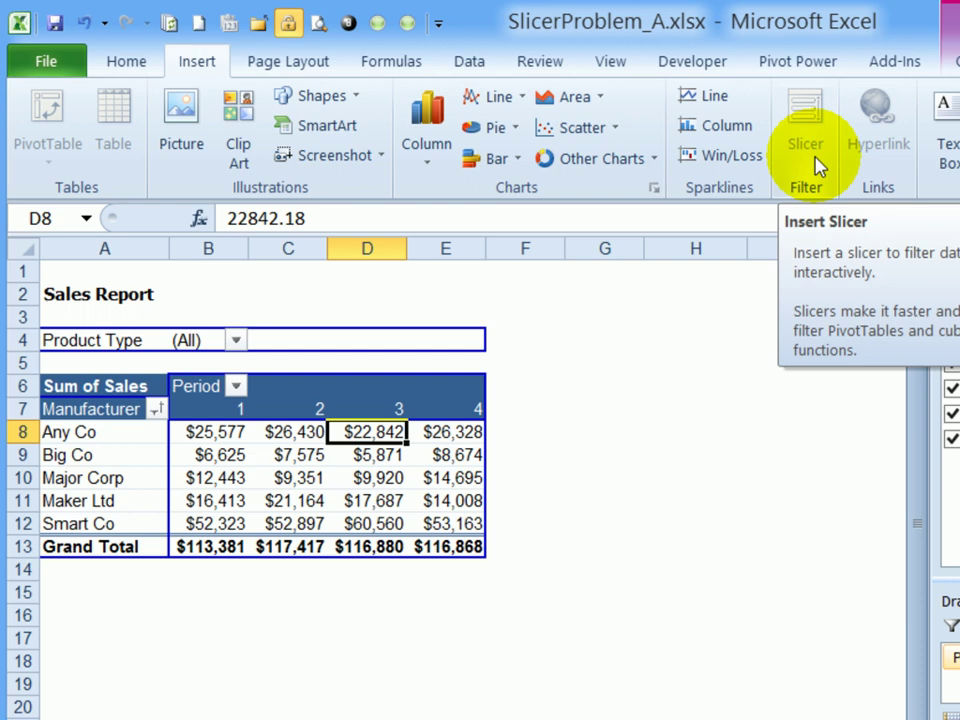
click(55, 66)
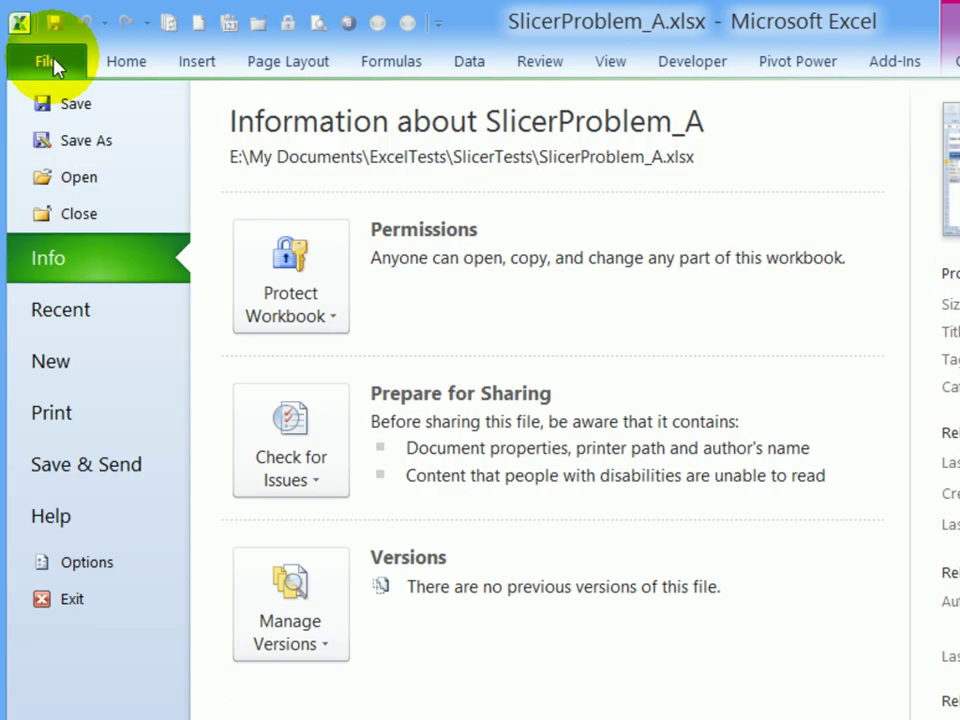
click(70, 141)
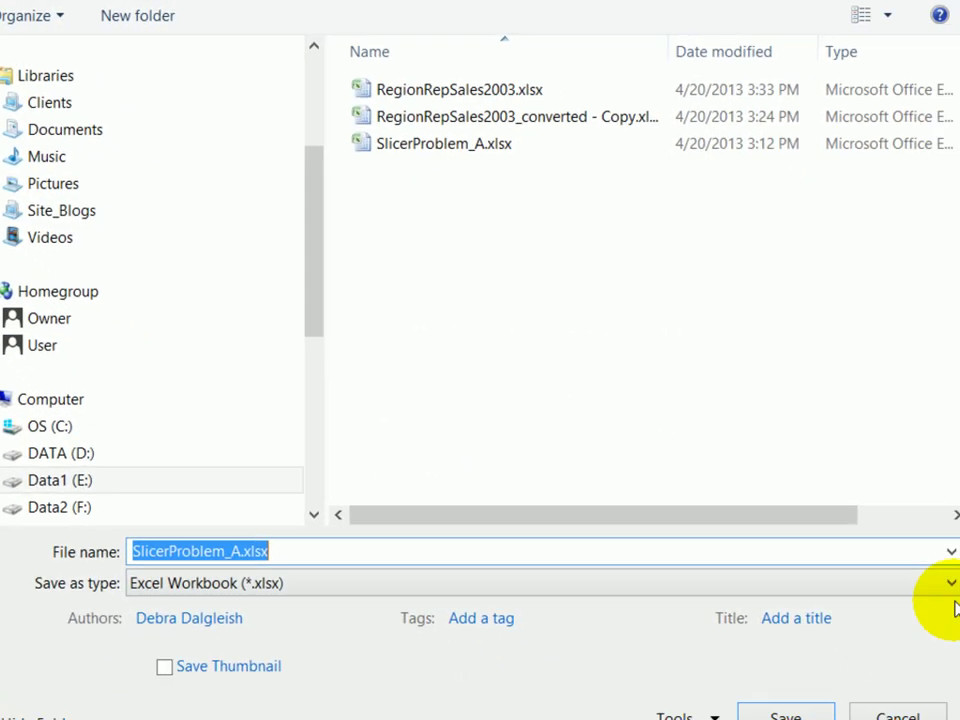
click(950, 585)
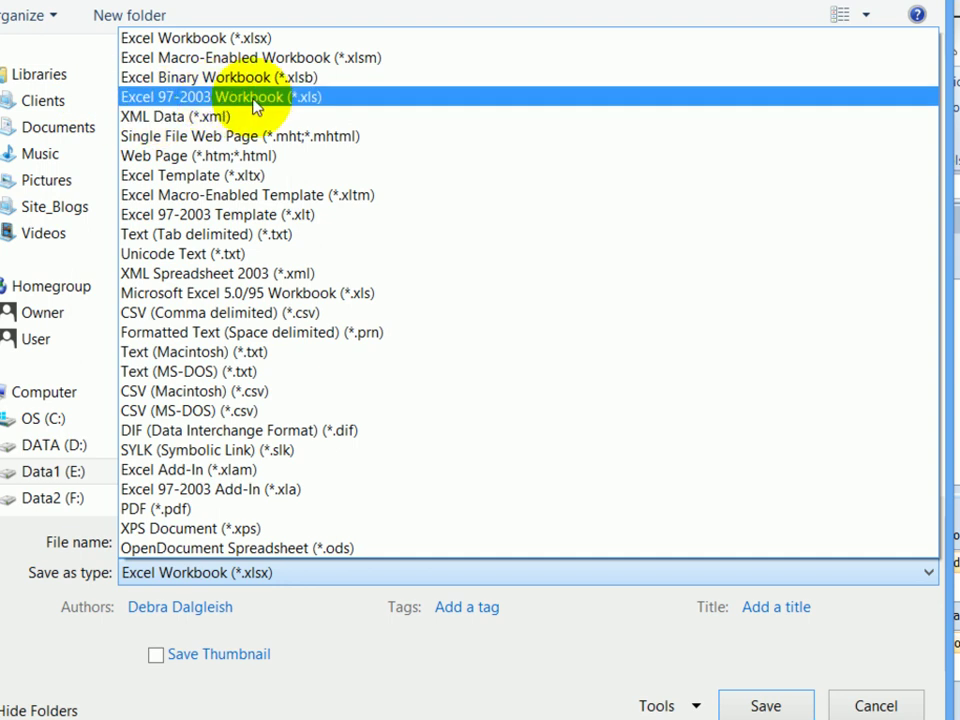
click(255, 100)
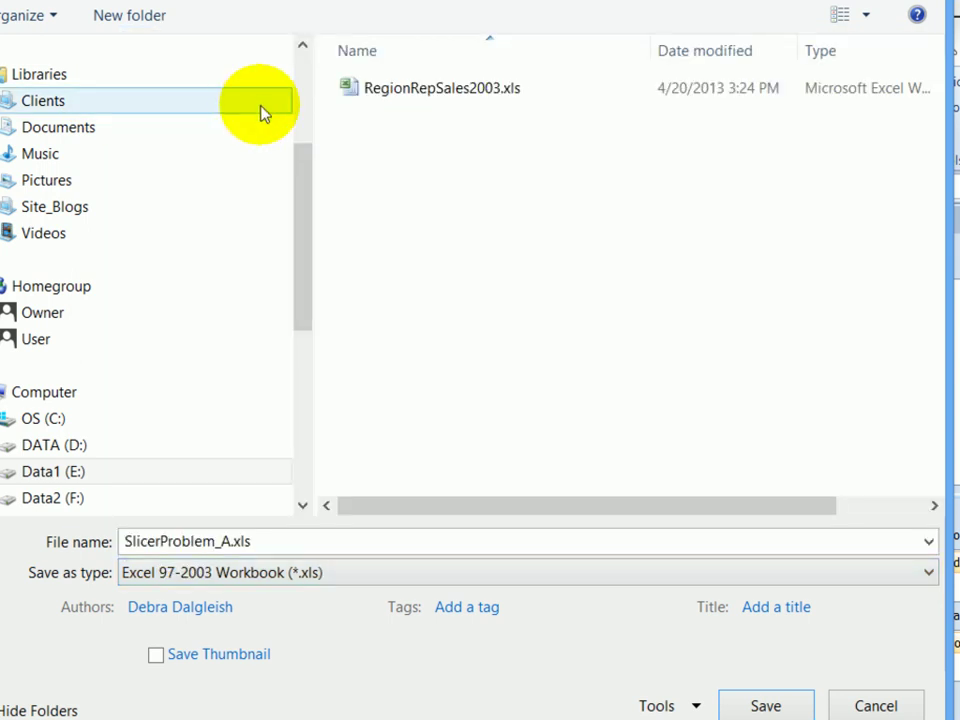
click(767, 706)
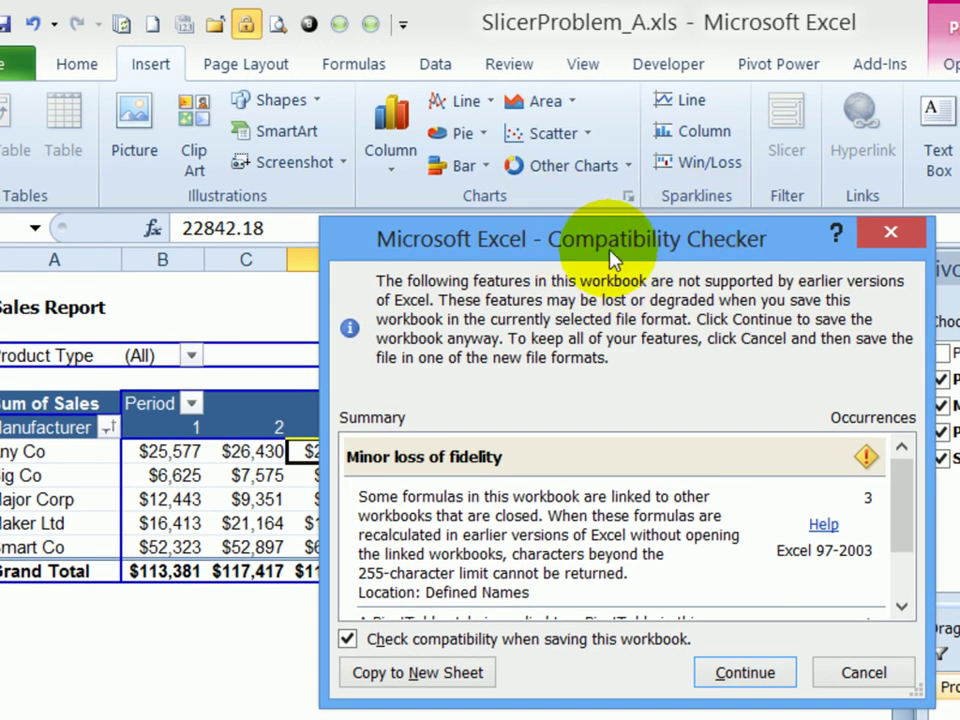
click(757, 672)
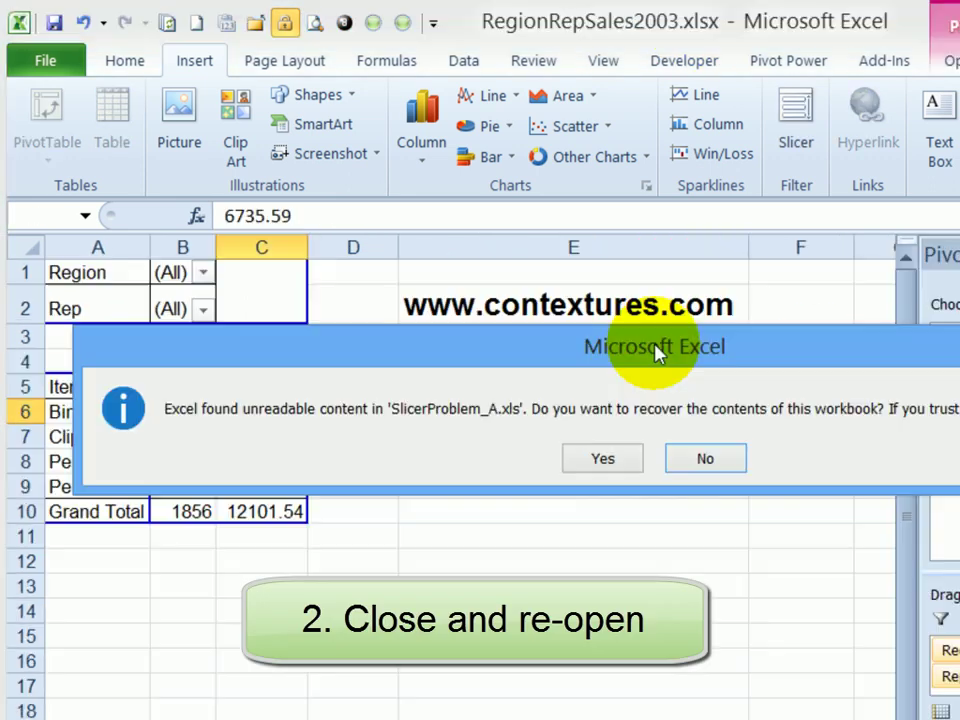
Step: Recover the contents of the reopened SlicerProblem_A.xls, dismiss the repairs report, and enable its data connections
drag(664, 340, 615, 312)
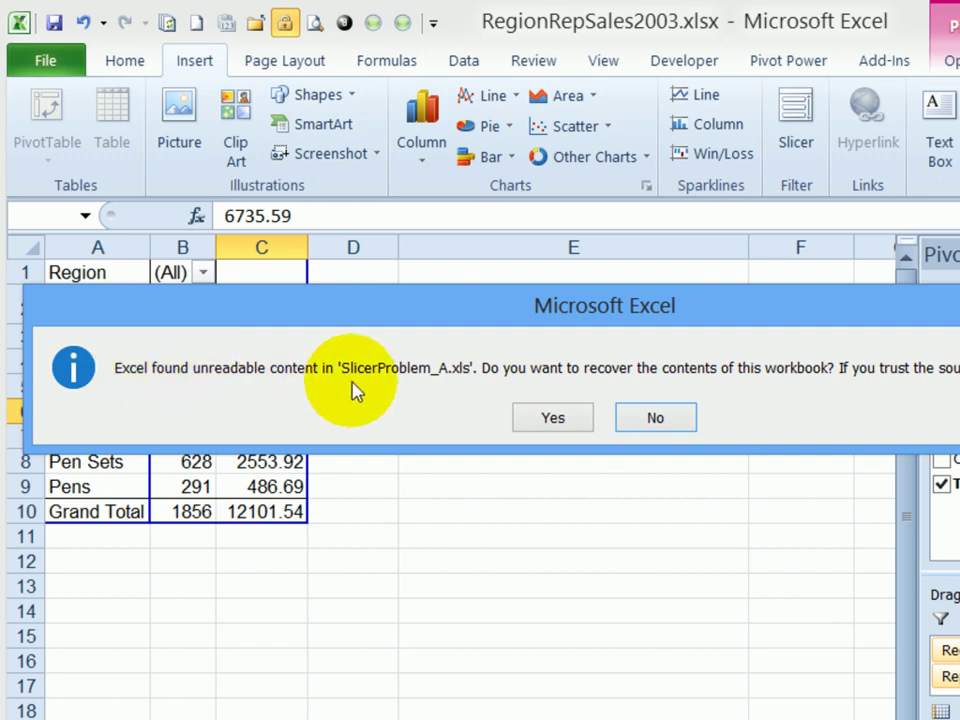
click(556, 420)
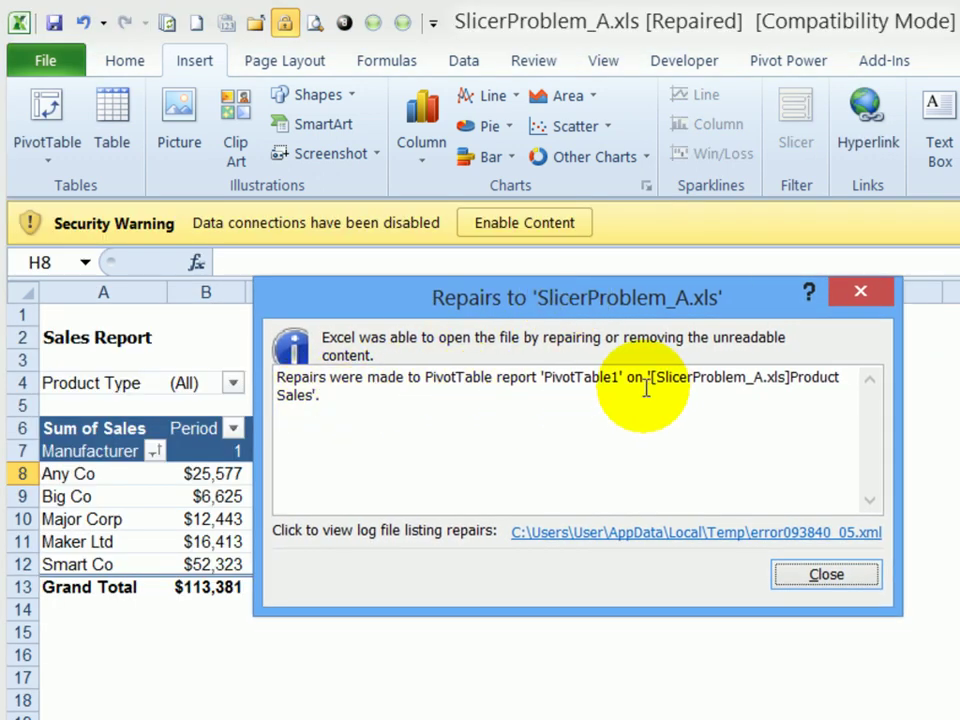
click(827, 578)
click(546, 226)
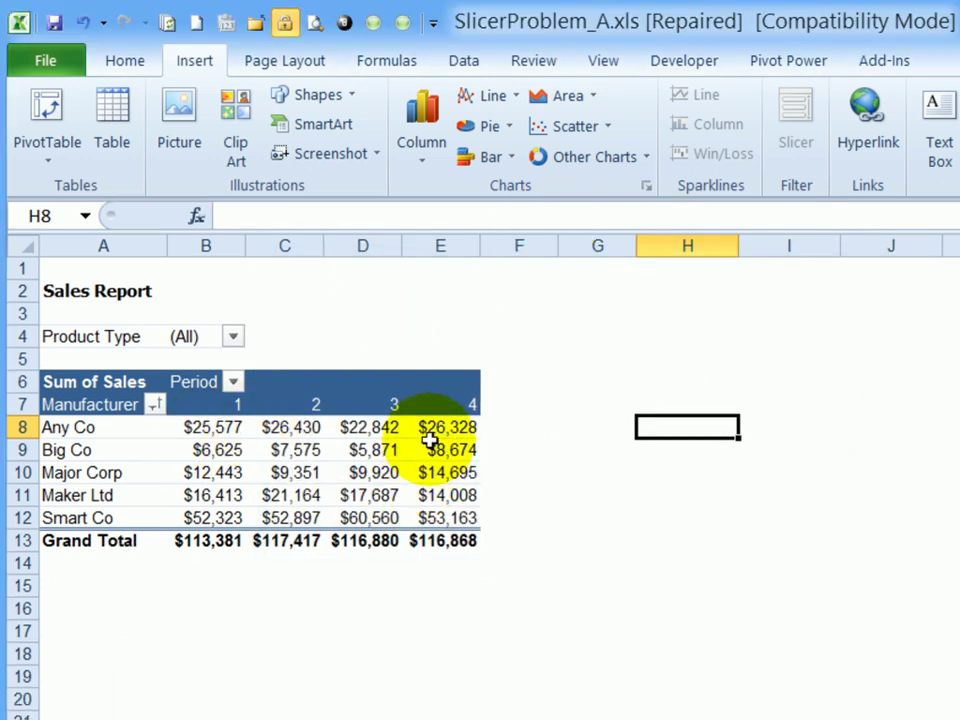
mouse_move(377, 425)
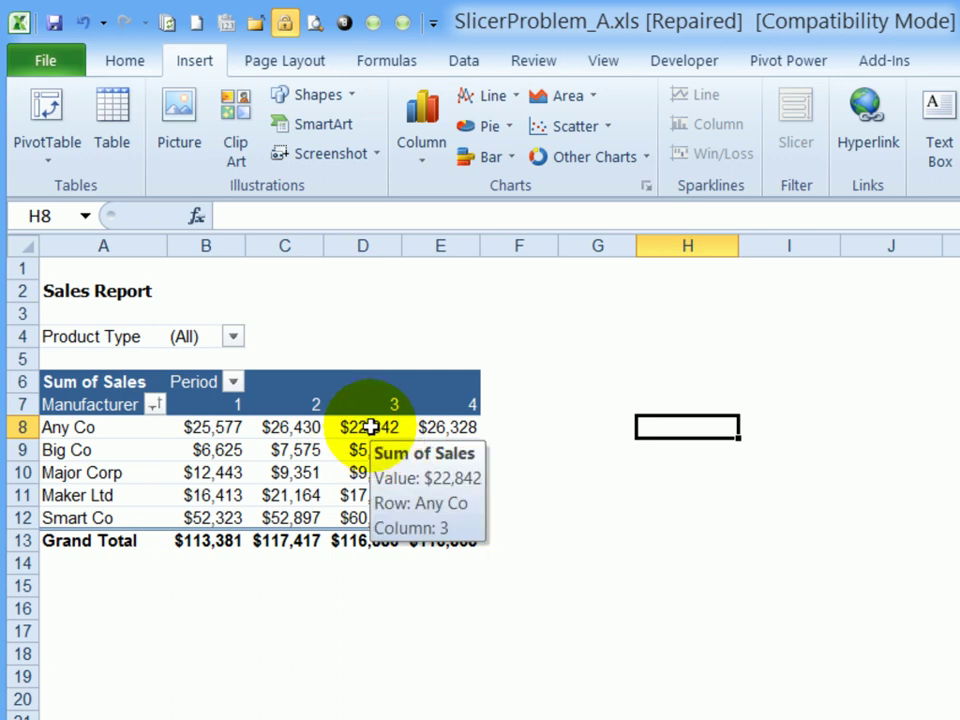
Step: Check slicer availability for the repaired Sales Report pivot table and save the workbook as SlicerProblem_A2.xlsx in Excel Workbook (*.xlsx) format
click(370, 427)
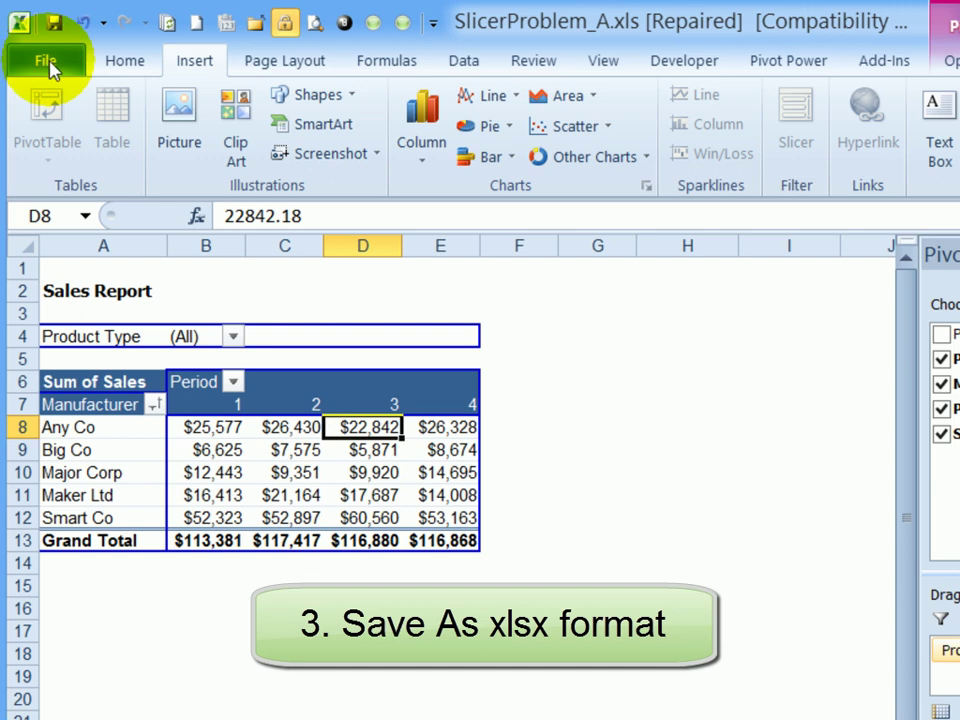
click(48, 64)
click(81, 140)
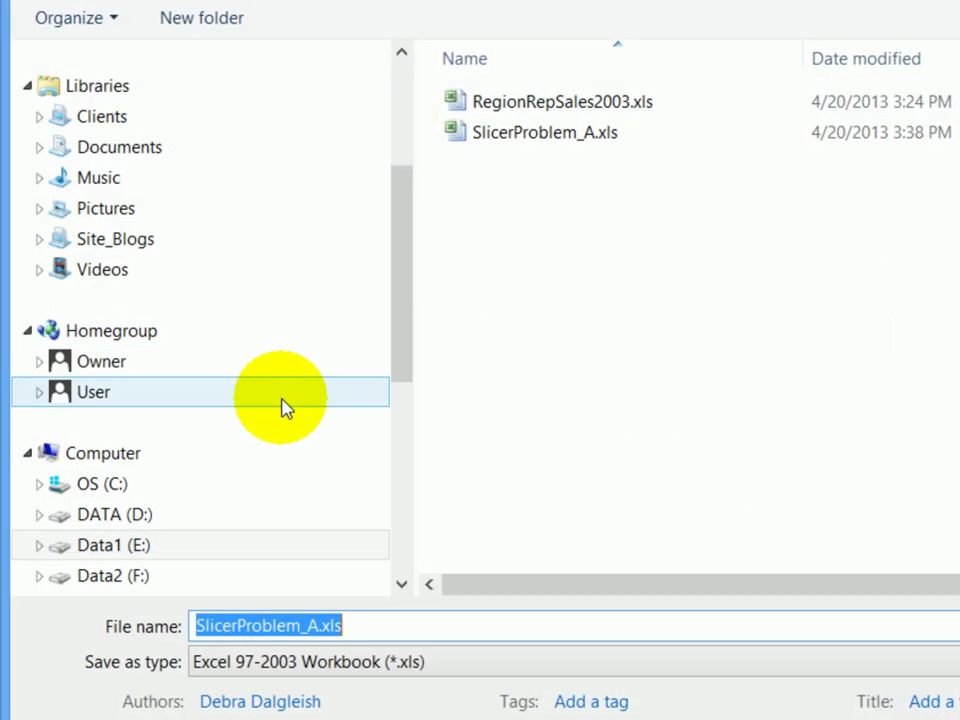
double_click(320, 626)
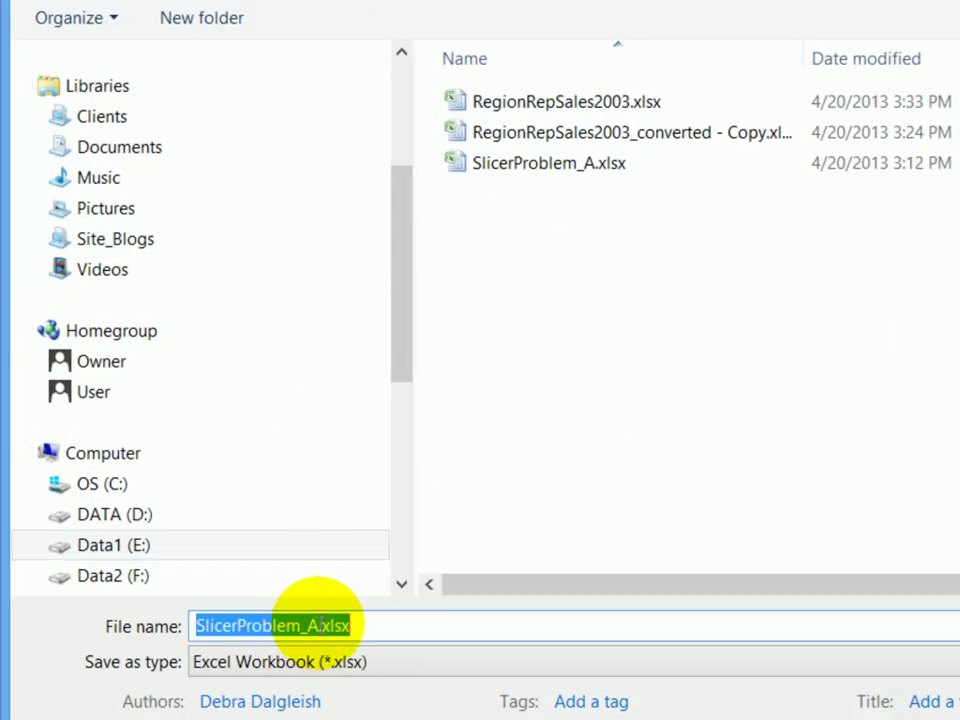
click(316, 626)
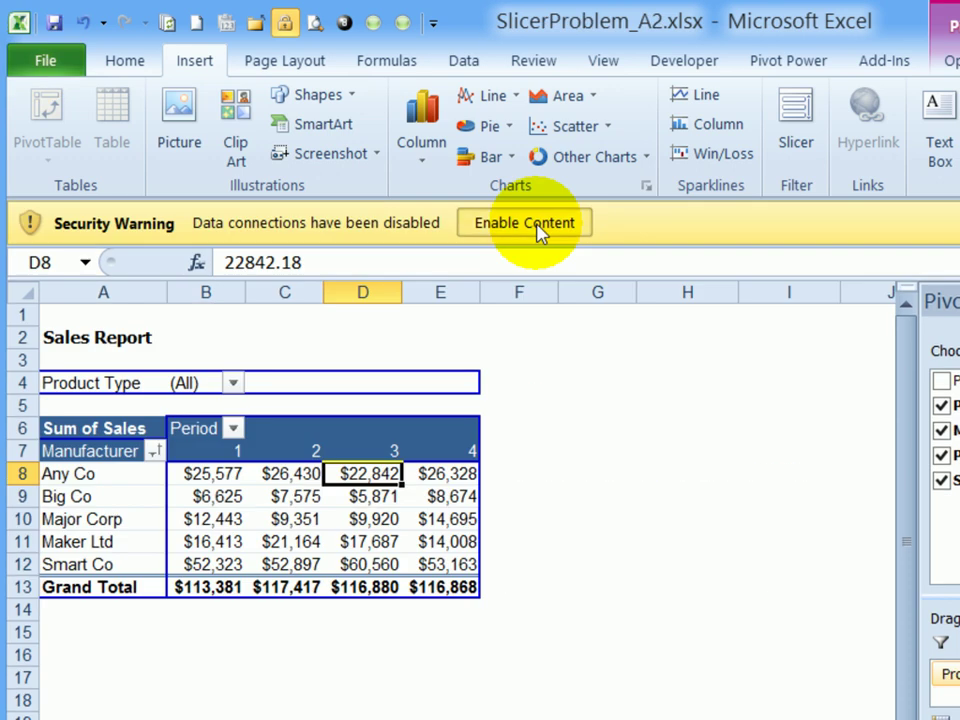
Step: Enable the data connections in SlicerProblem_A2.xlsx and insert Product and Product Type slicers for the Sales Report pivot table
click(537, 230)
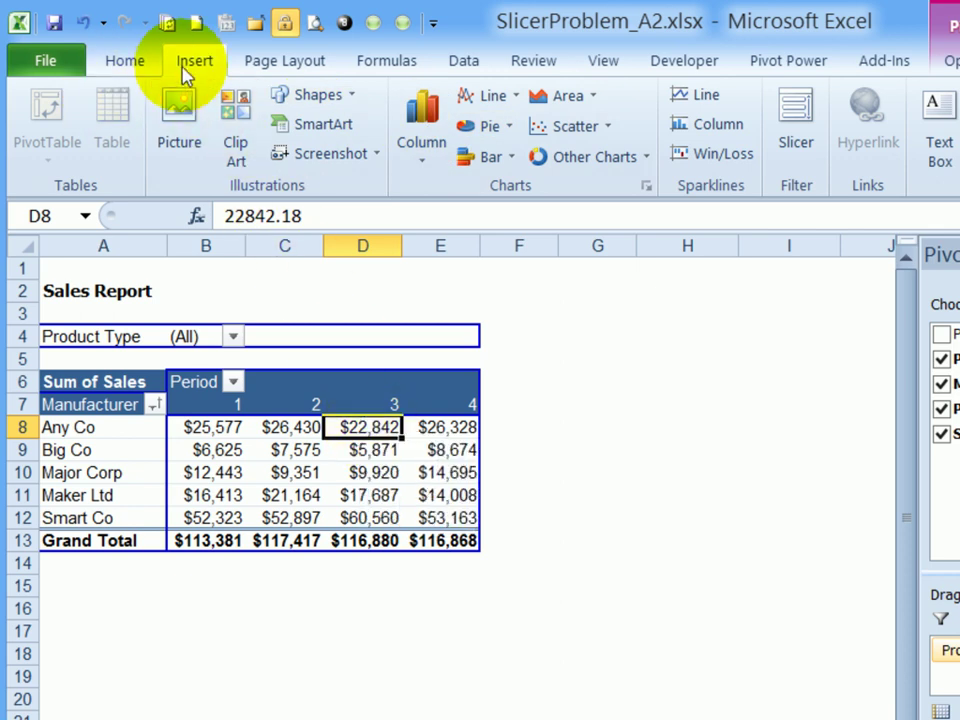
click(795, 115)
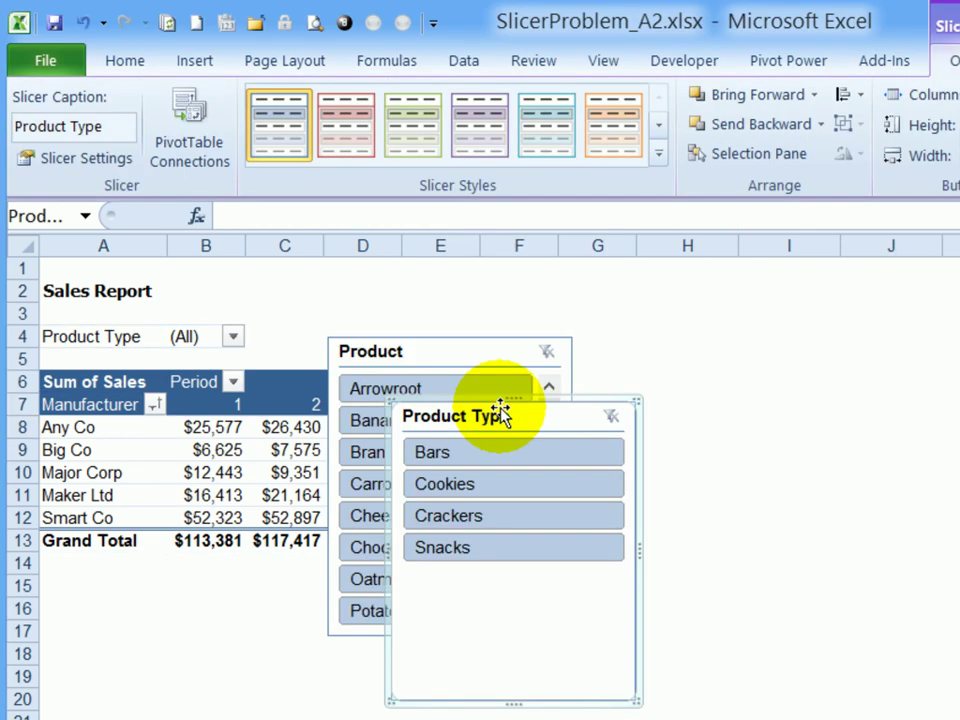